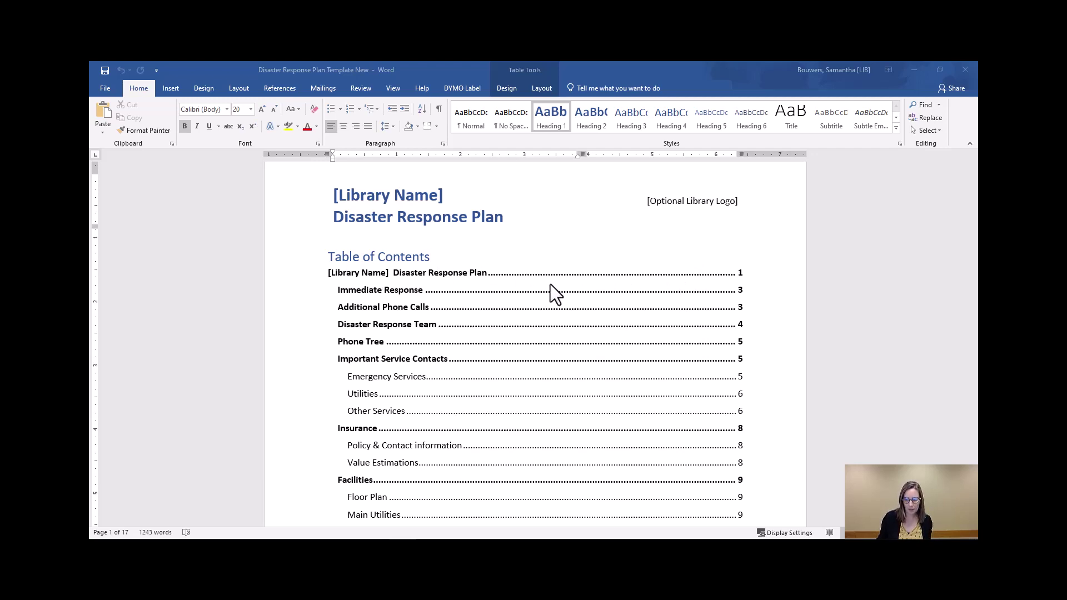
# Step: Update the entire table of contents so every entry and page number is refreshed
pyautogui.click(434, 256)
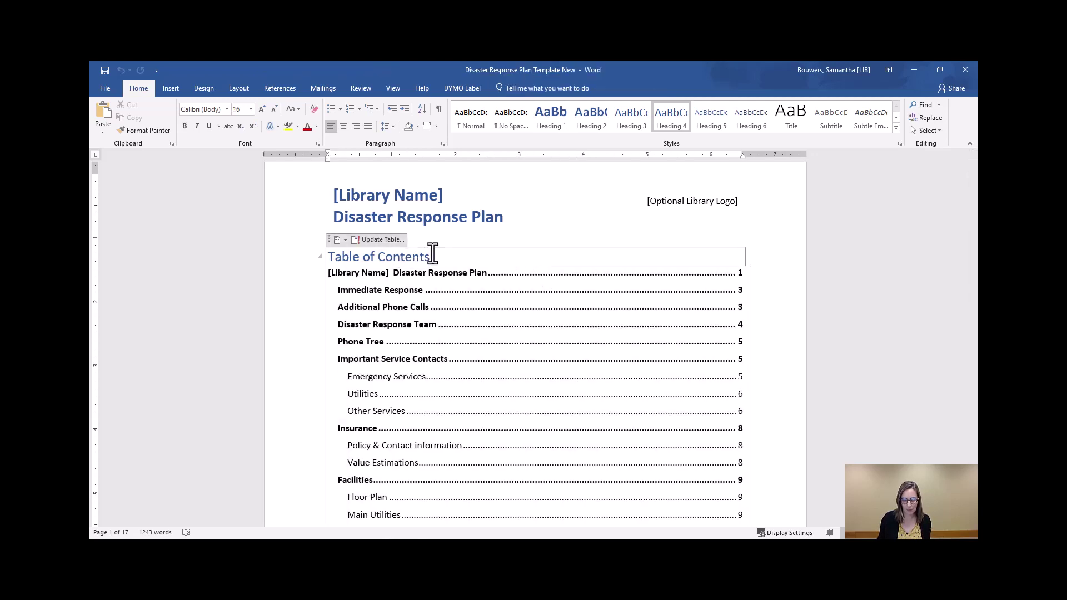
pyautogui.click(372, 238)
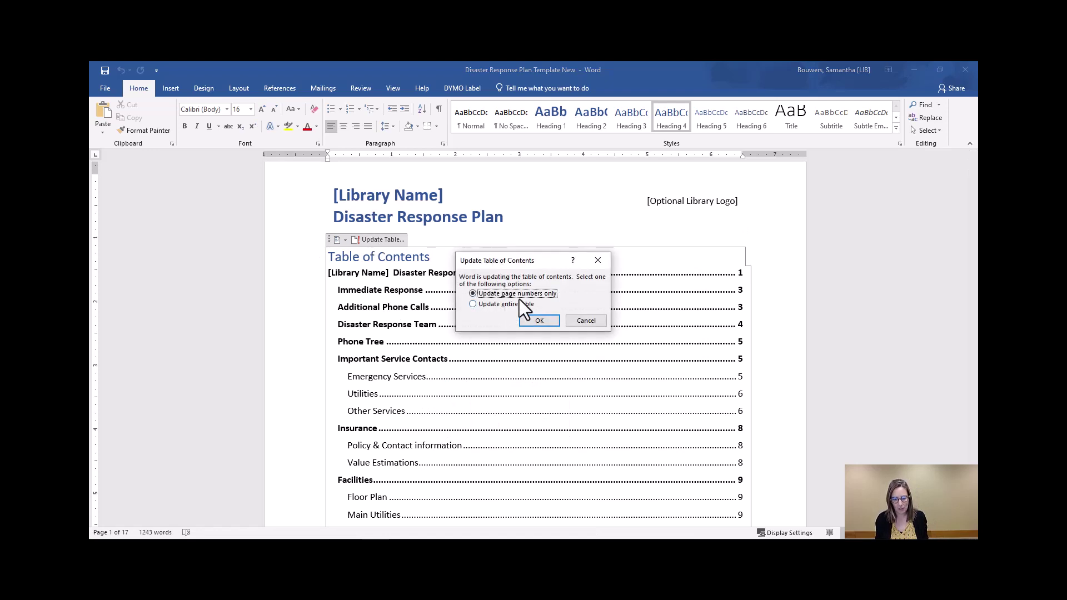
pyautogui.click(519, 302)
pyautogui.click(539, 321)
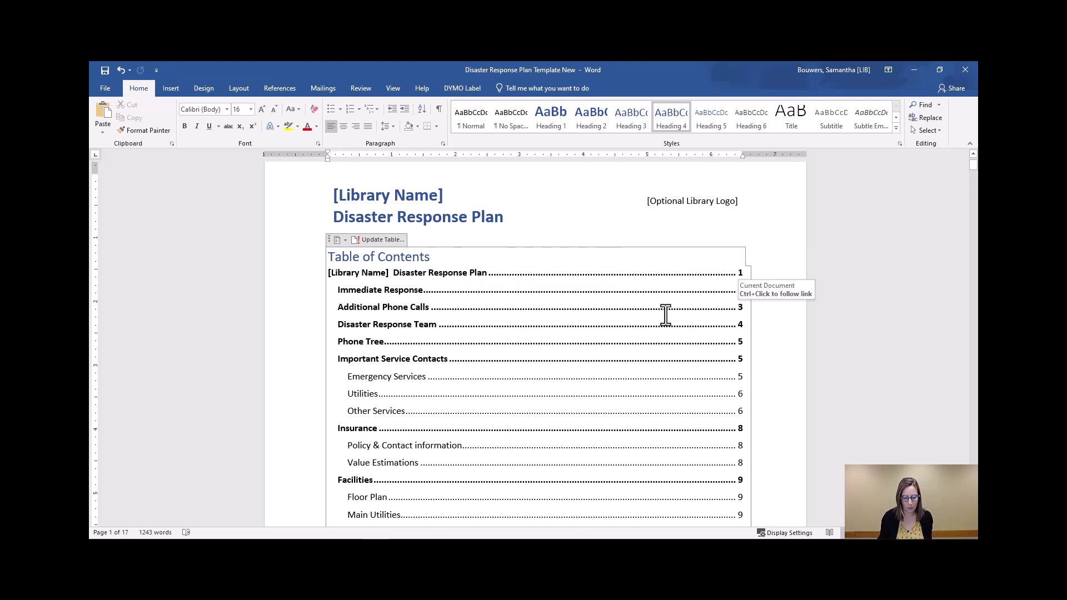
# Step: Scroll to page 9's Facilities section with the Floor Plan checklist
pyautogui.scroll(-1, 667, 312)
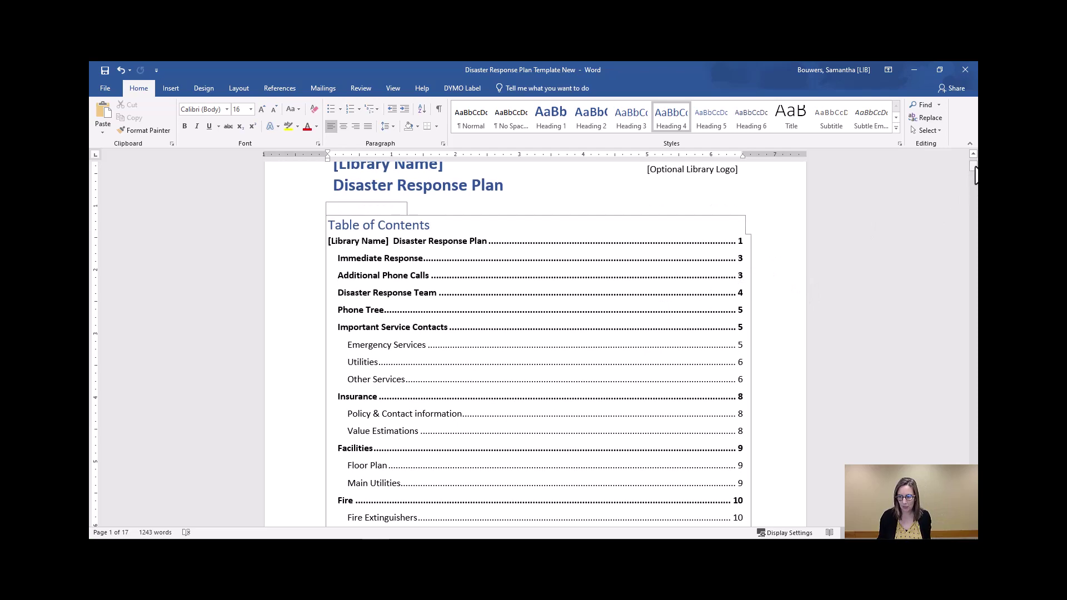
pyautogui.moveTo(974, 167); pyautogui.dragTo(974, 344)
pyautogui.scroll(5, 853, 343)
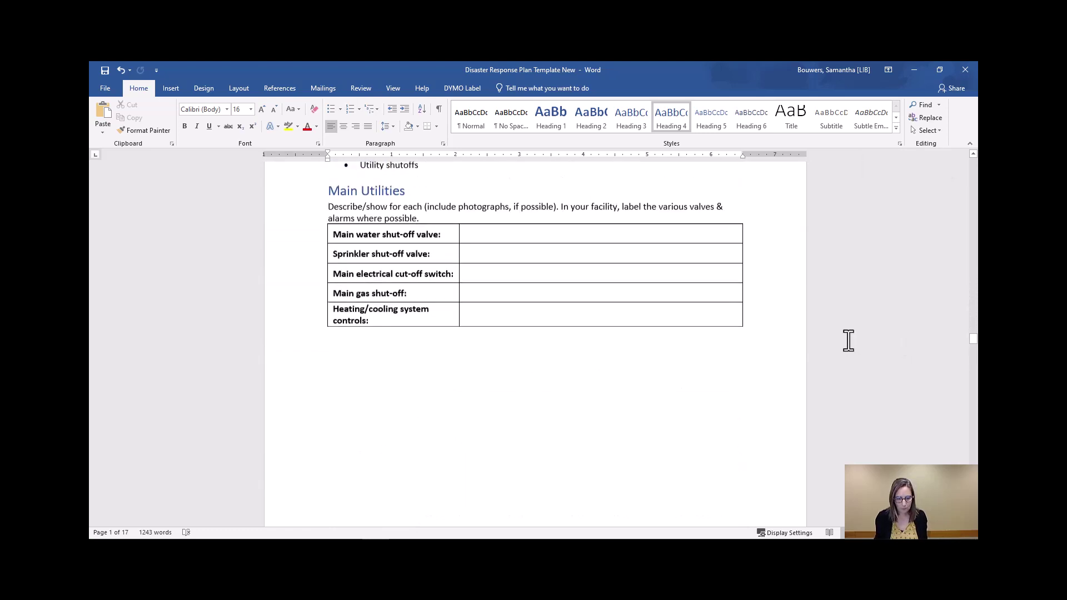
pyautogui.scroll(1, 848, 341)
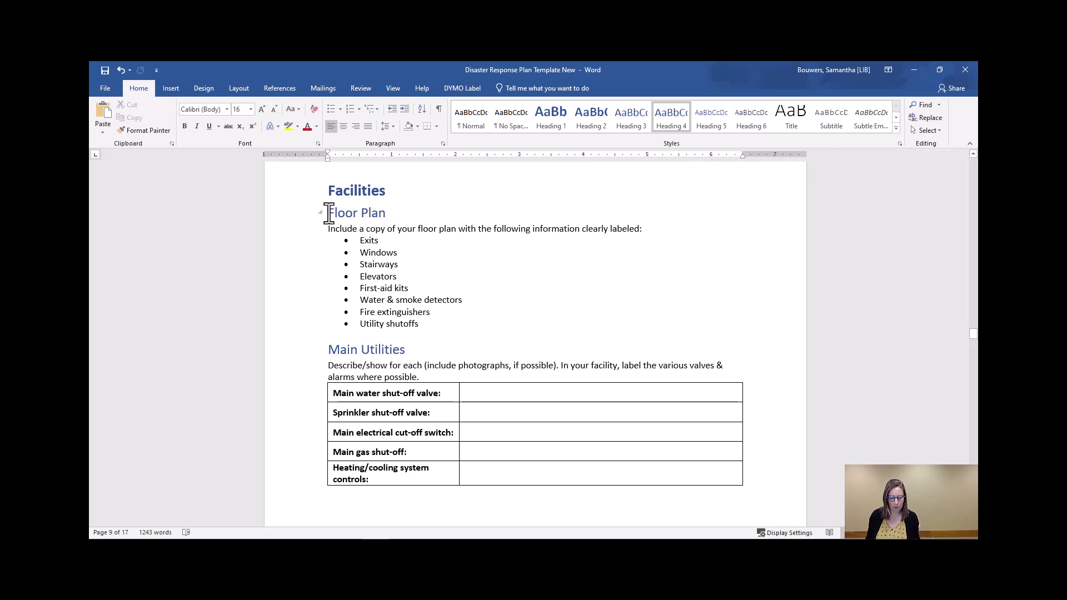
# Step: Highlight the Floor Plan heading and its bullet list from Exits through Utility shutoffs
pyautogui.moveTo(353, 214); pyautogui.dragTo(388, 212)
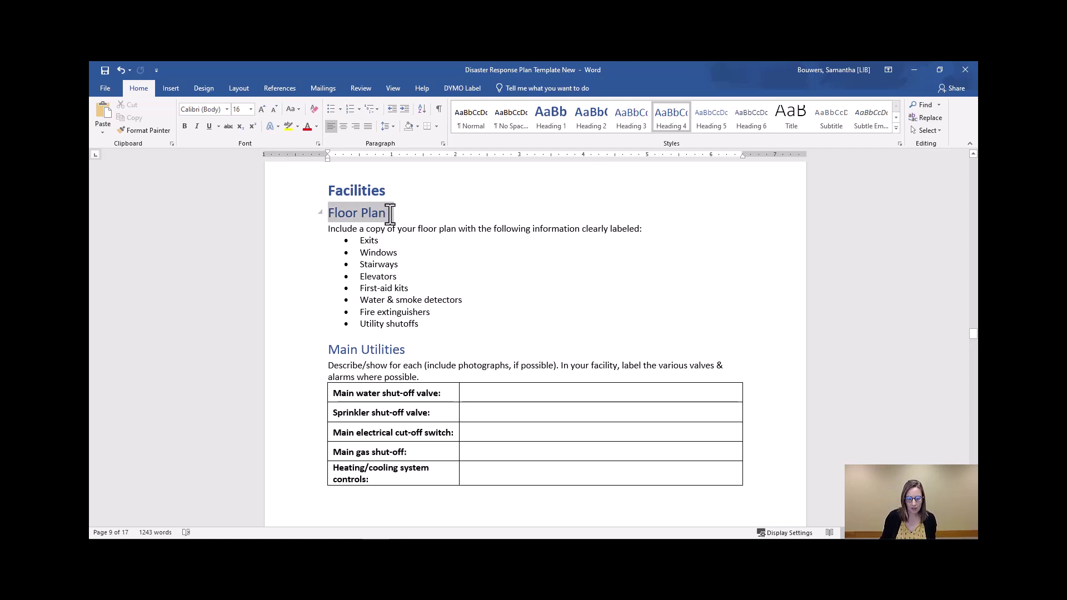
pyautogui.click(375, 240)
pyautogui.moveTo(357, 239); pyautogui.dragTo(429, 319)
pyautogui.click(488, 331)
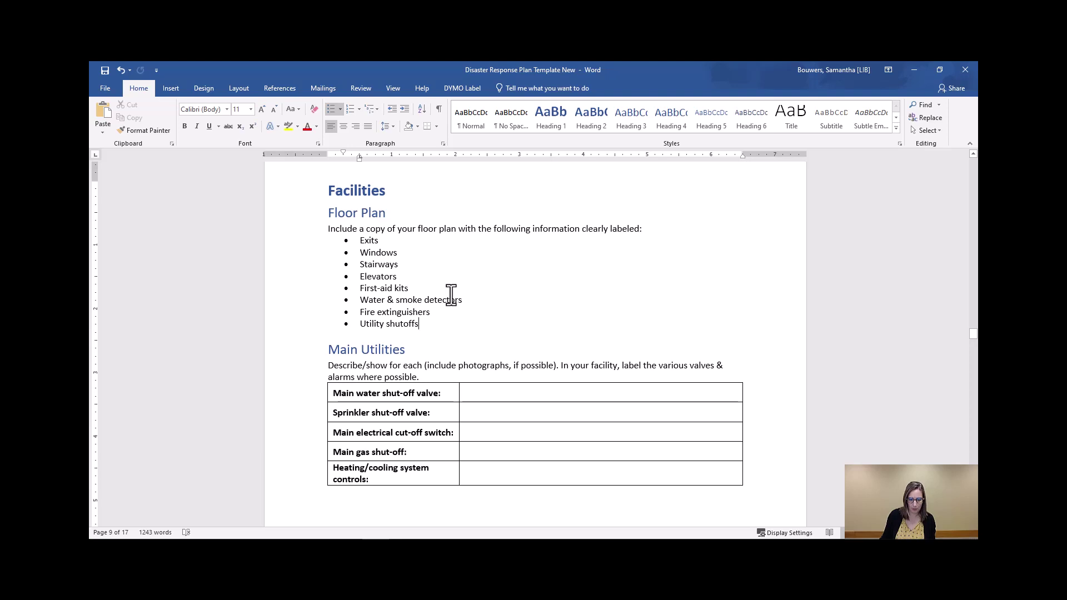
pyautogui.scroll(-2, 446, 300)
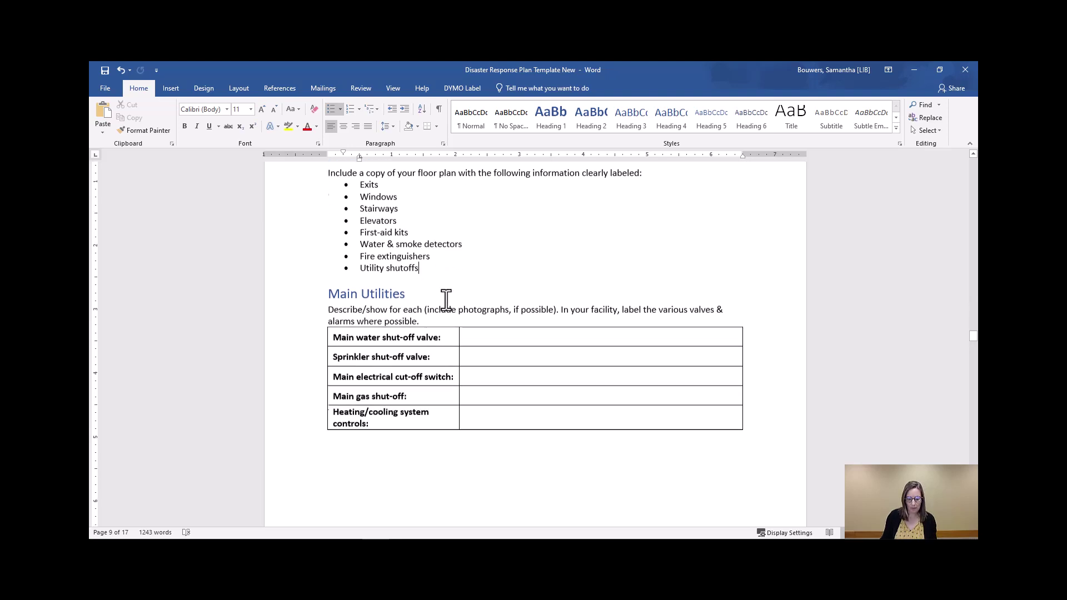
pyautogui.scroll(-1, 446, 300)
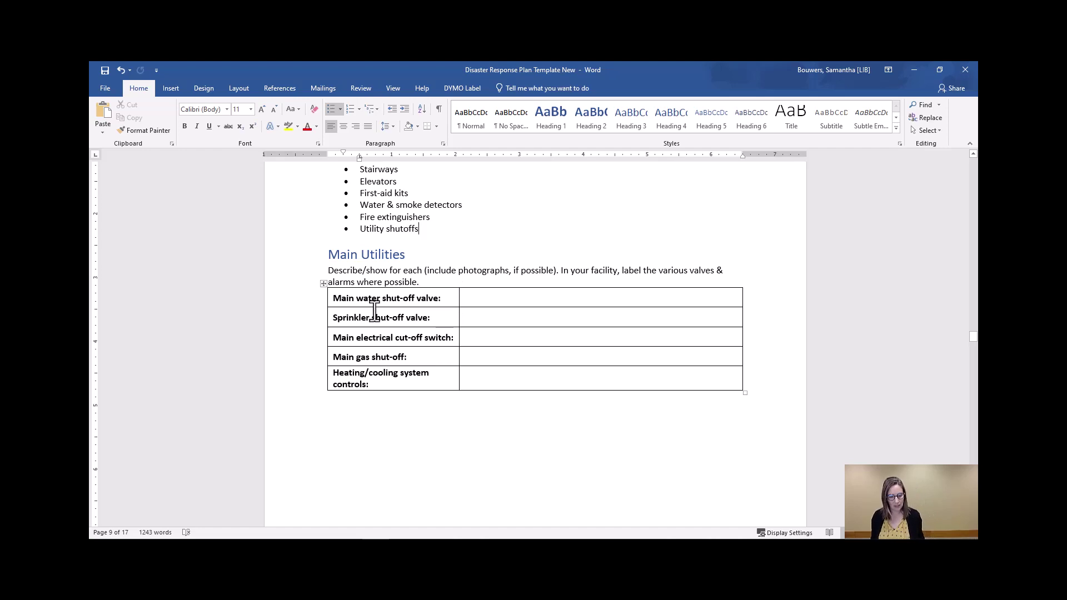
pyautogui.click(488, 299)
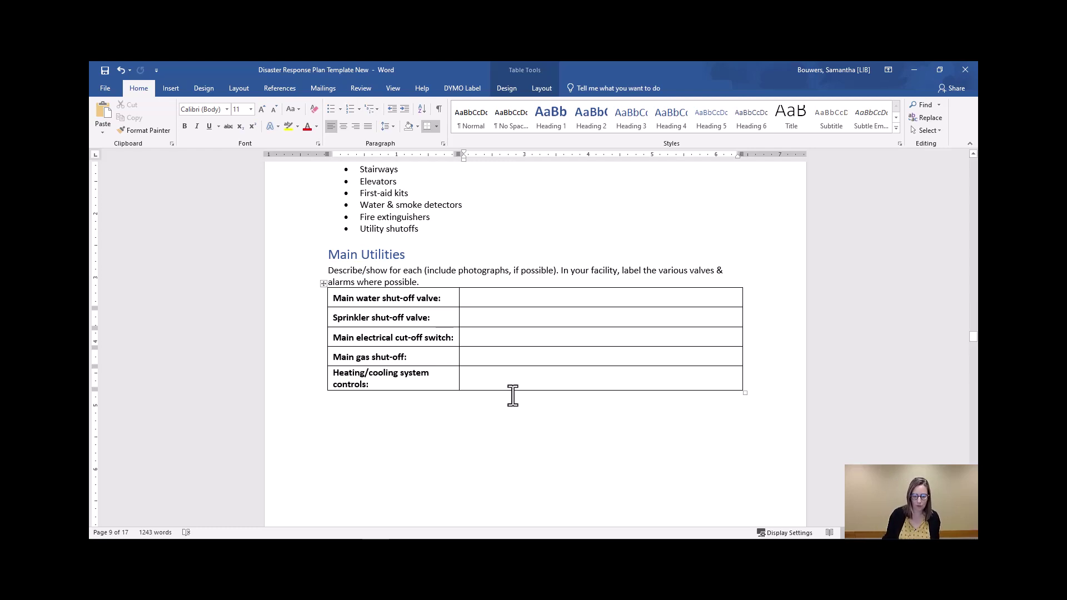
pyautogui.click(478, 318)
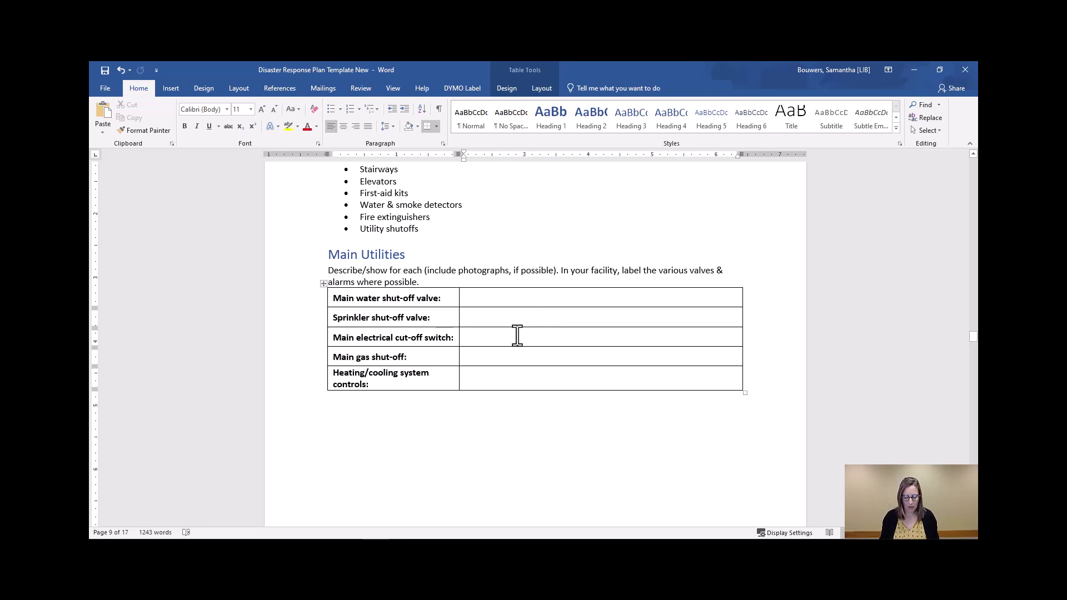
pyautogui.scroll(-1, 517, 335)
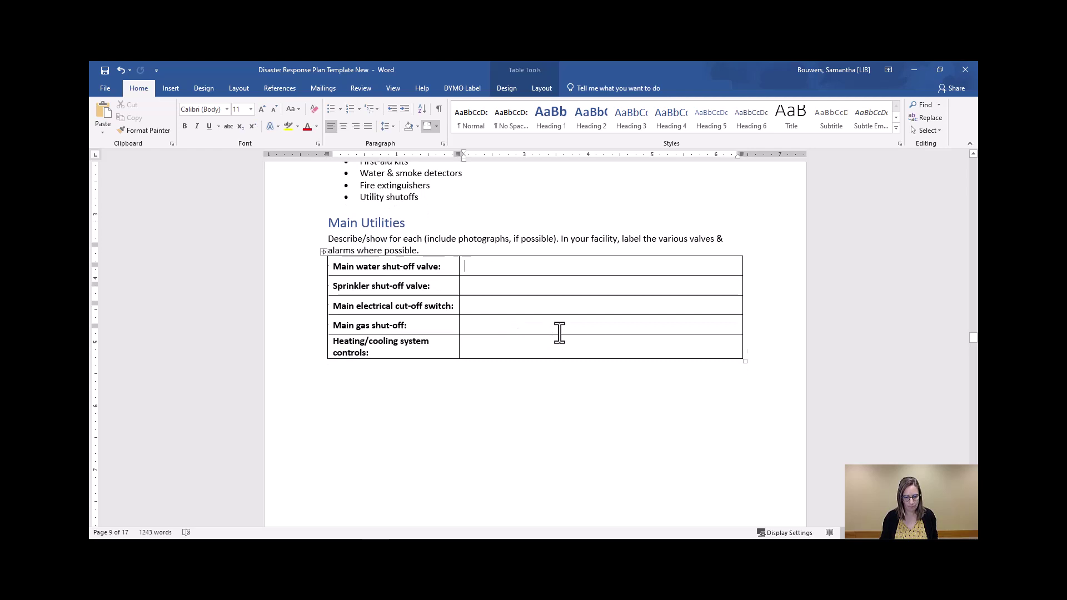
pyautogui.scroll(-10, 559, 333)
# Step: Scroll to page 10's Alarms table and click into the Fire Alarm Pull Boxes and Smoke and Heat Detectors entries
pyautogui.scroll(-9, 559, 334)
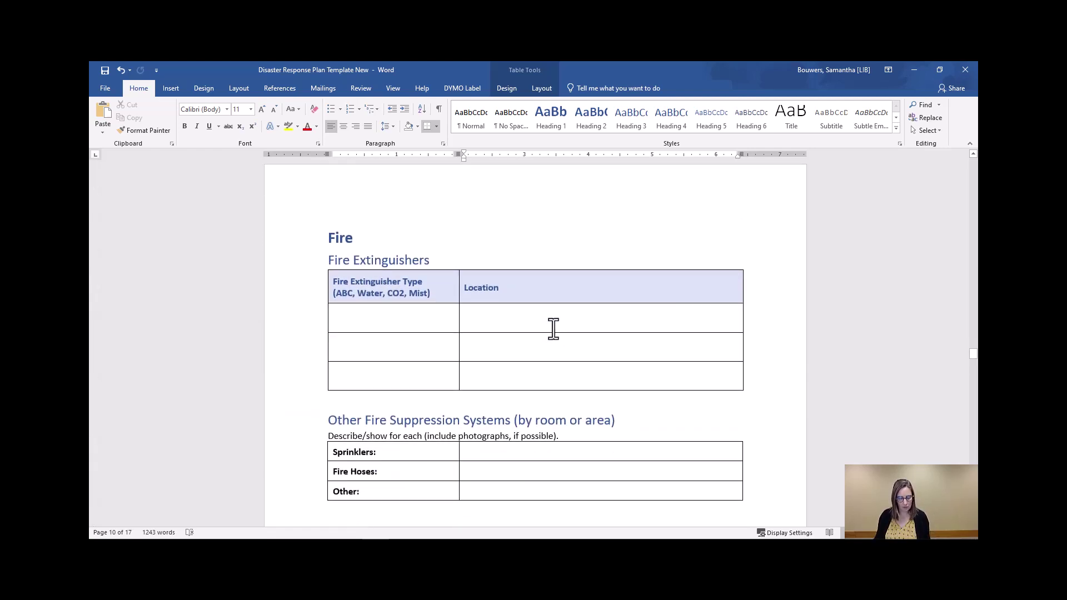
pyautogui.scroll(-1, 554, 328)
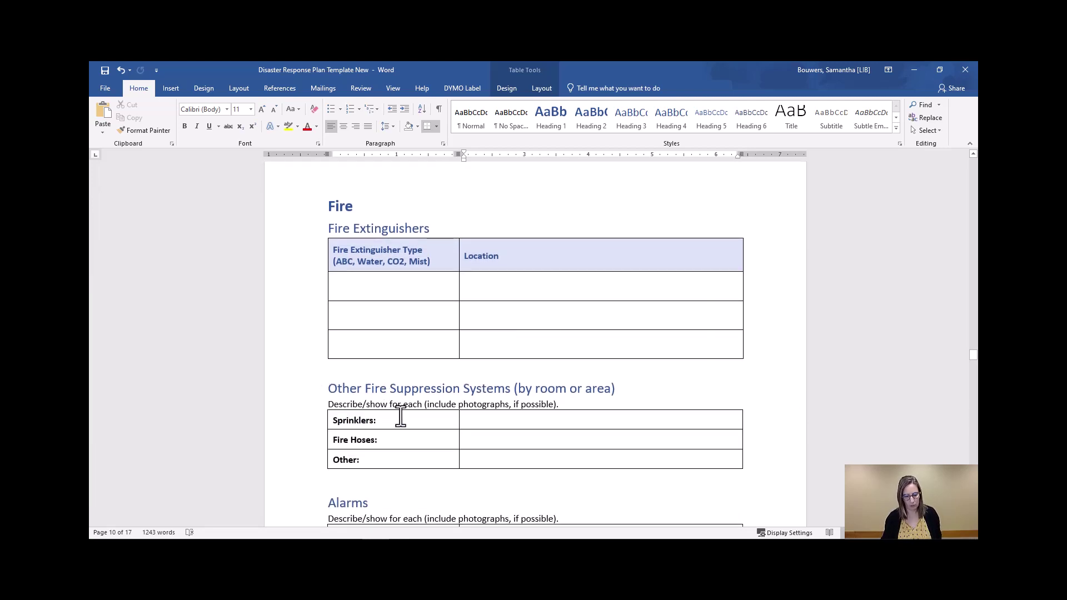
pyautogui.scroll(-1, 445, 347)
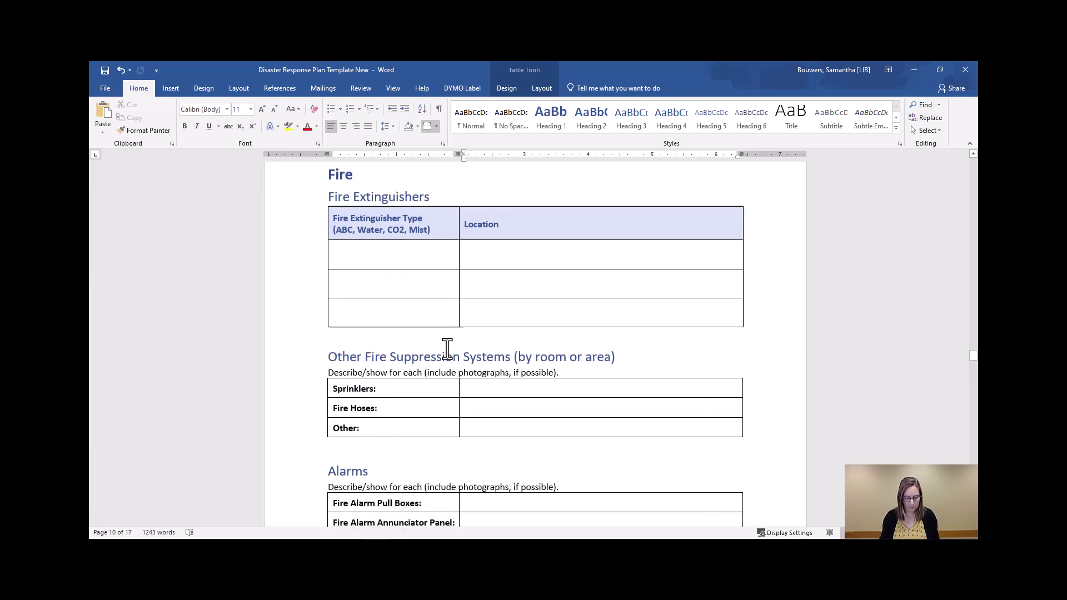
pyautogui.scroll(-4, 447, 348)
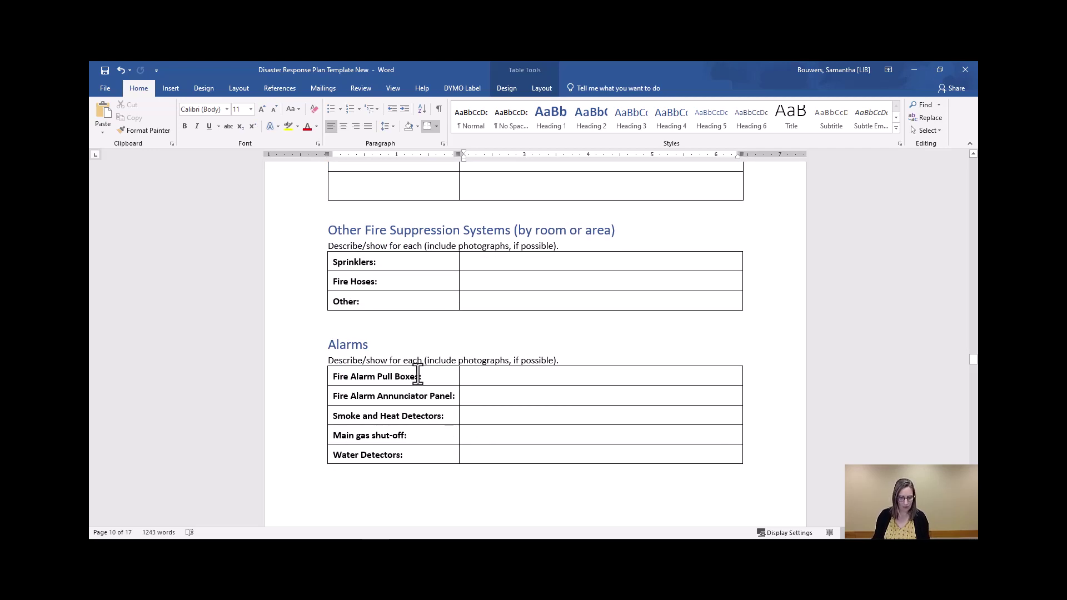
pyautogui.click(477, 373)
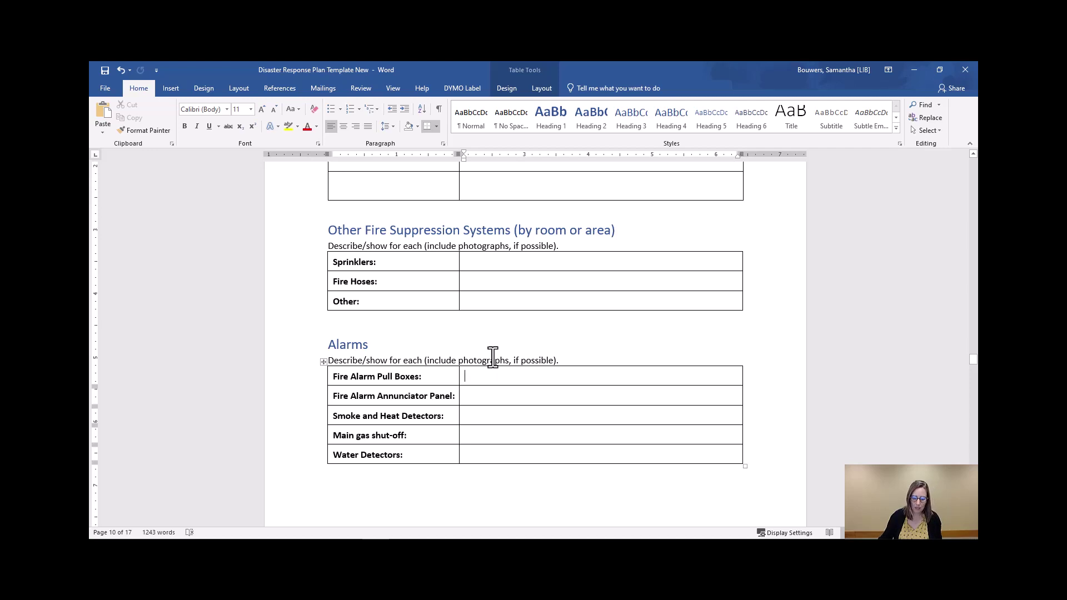
pyautogui.click(474, 418)
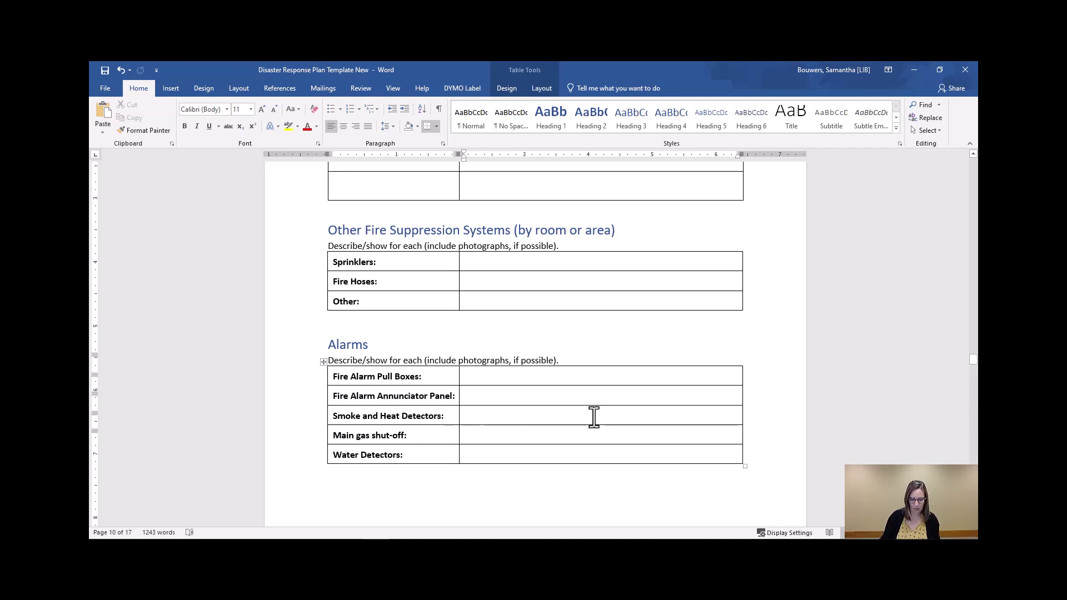
# Step: Scroll on to page 11's Security section, starting at the Alarm System row
pyautogui.scroll(-3, 594, 417)
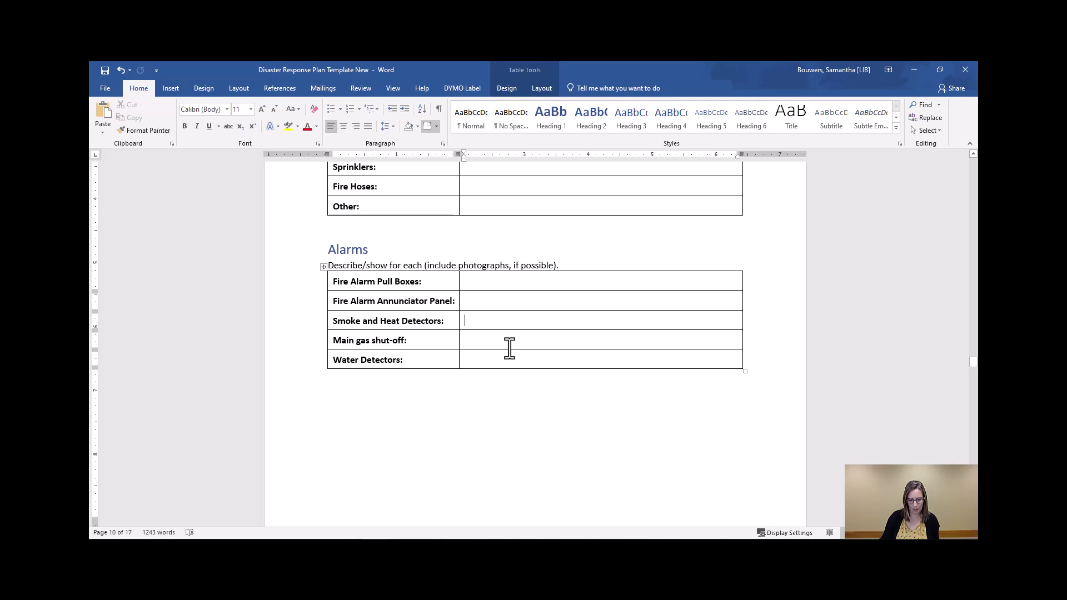
pyautogui.scroll(-1, 509, 349)
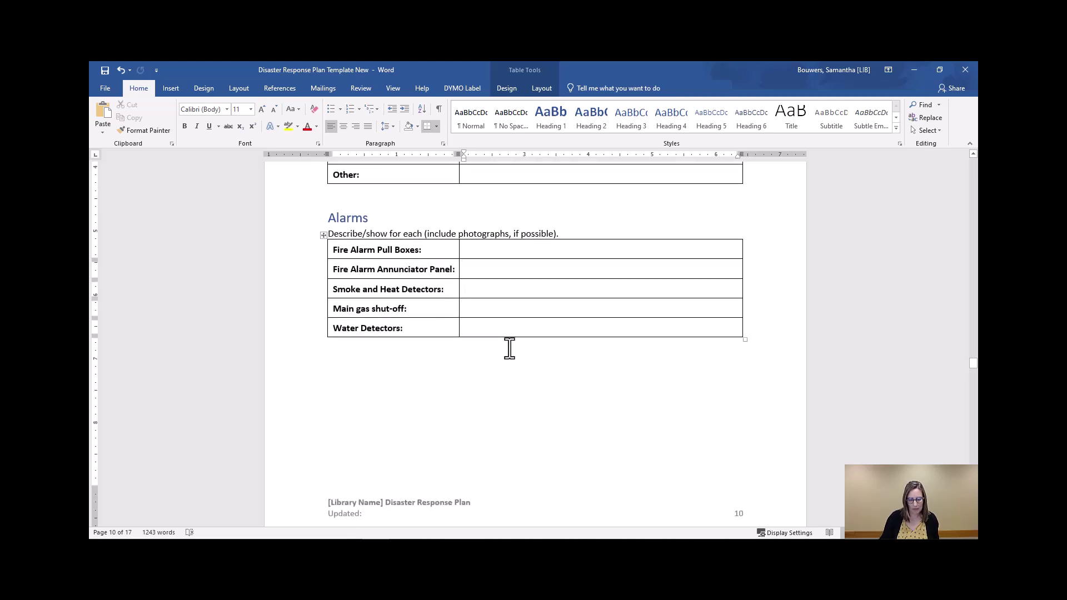
pyautogui.scroll(-6, 509, 348)
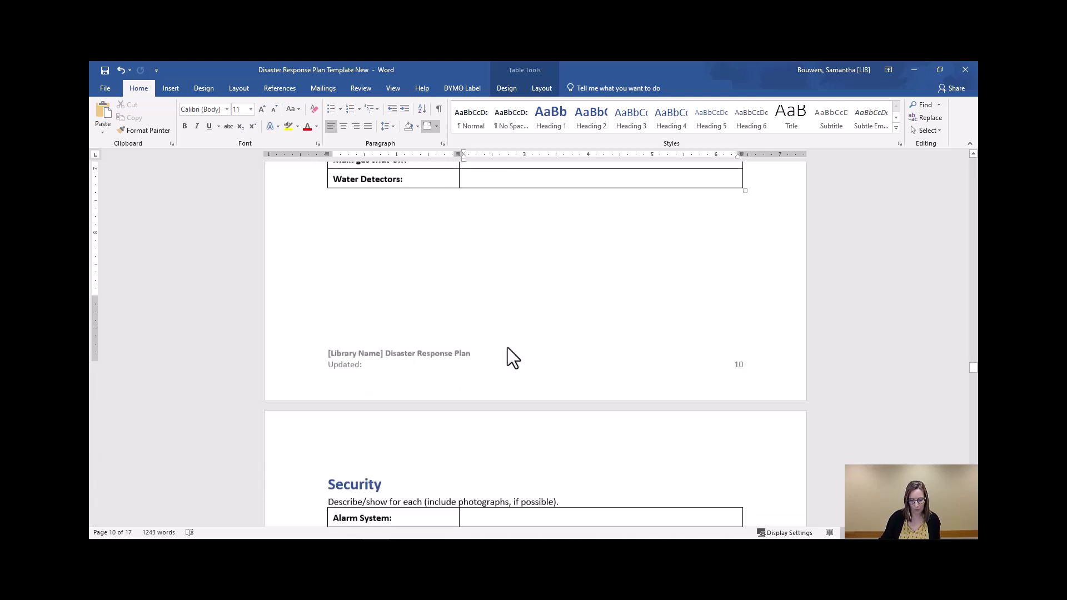
pyautogui.scroll(-3, 509, 349)
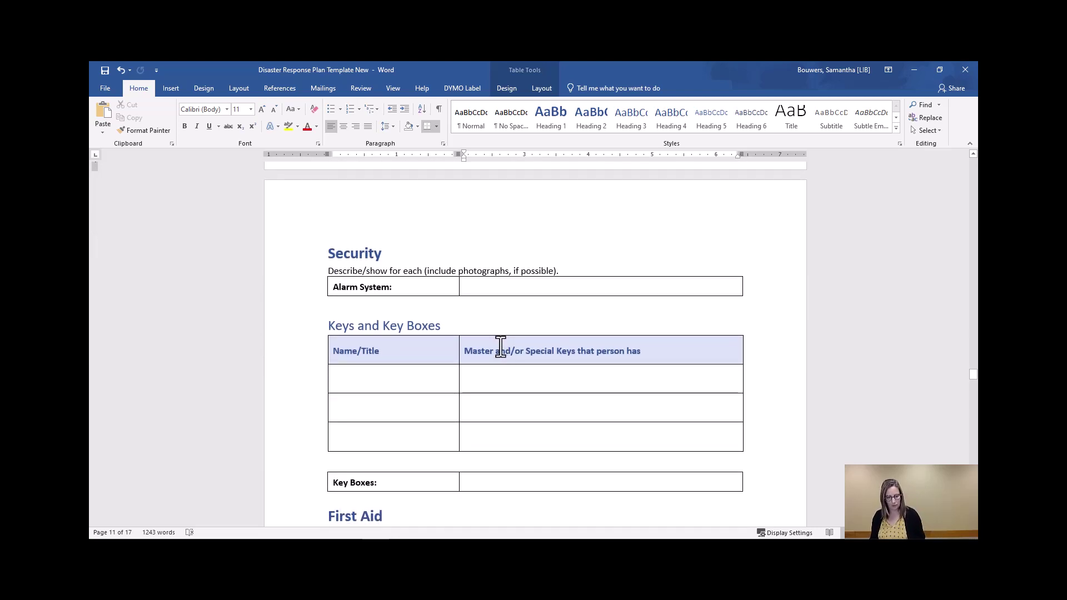
pyautogui.click(484, 288)
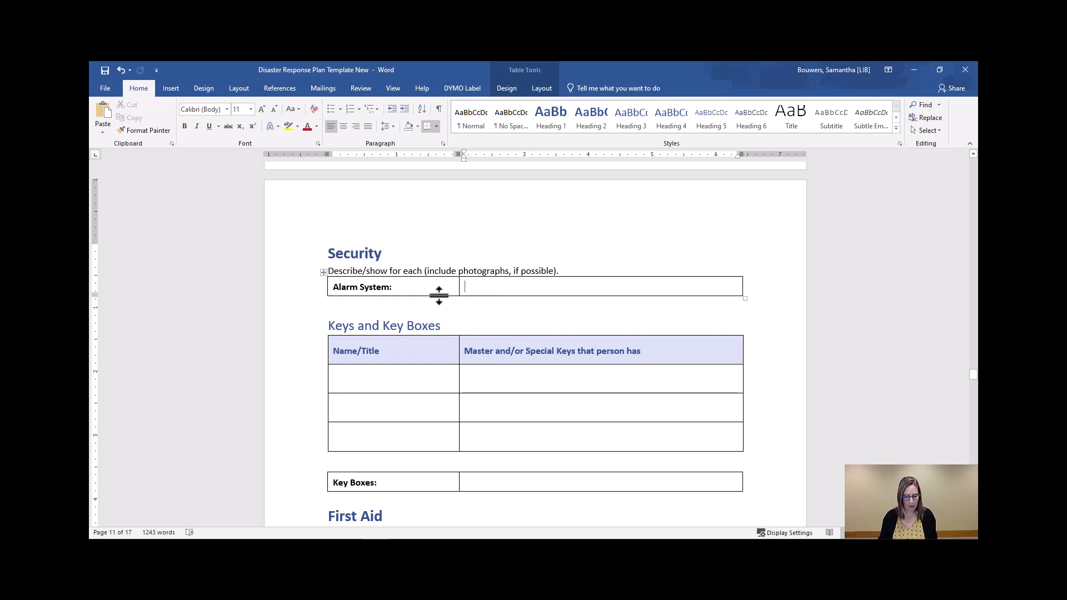
pyautogui.scroll(-3, 484, 328)
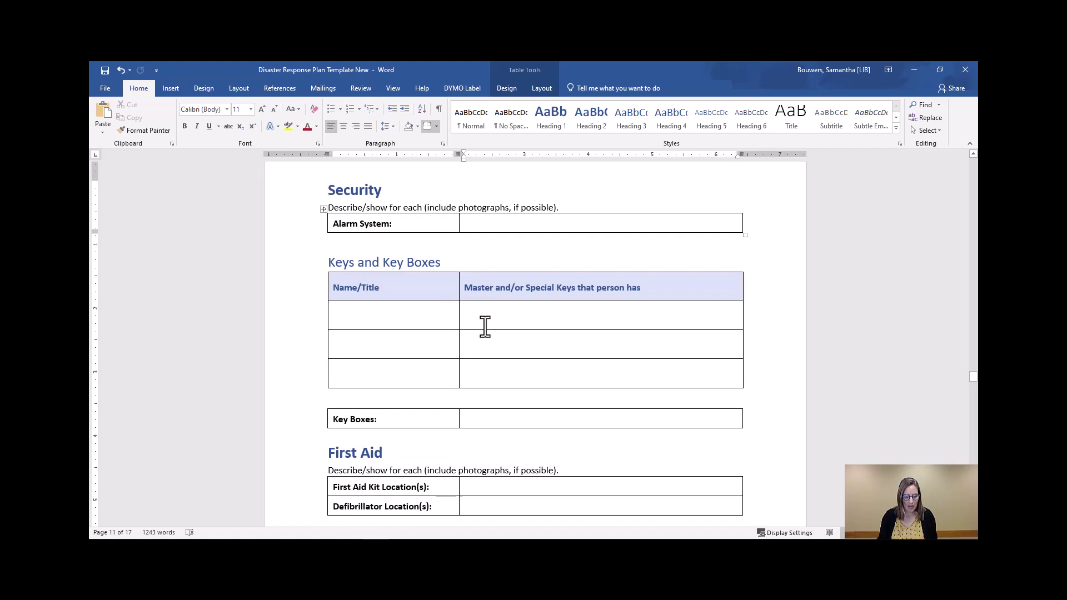
pyautogui.scroll(-2, 485, 326)
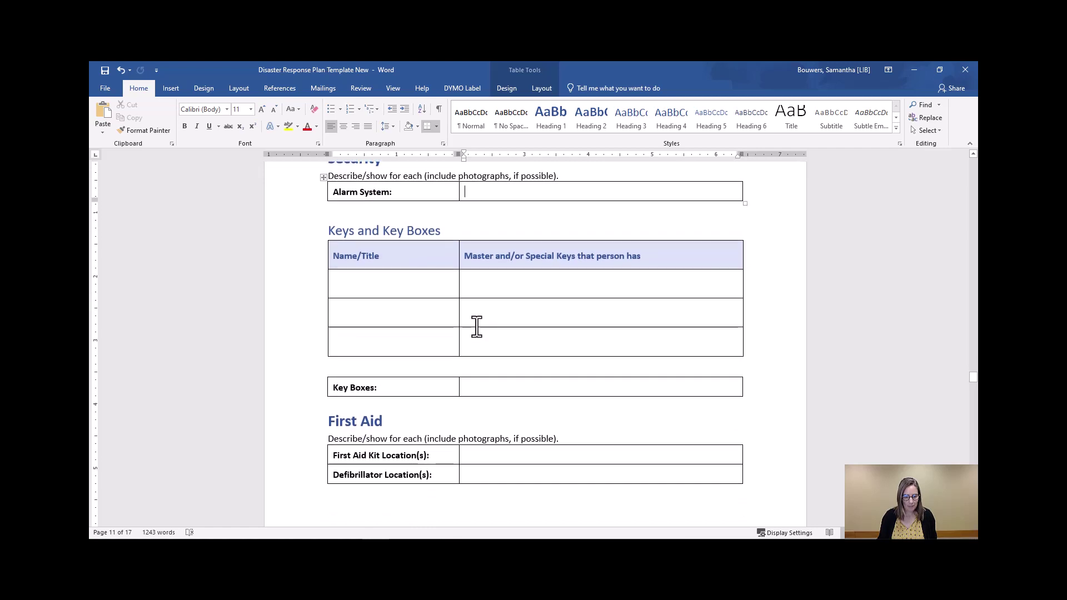
pyautogui.click(354, 286)
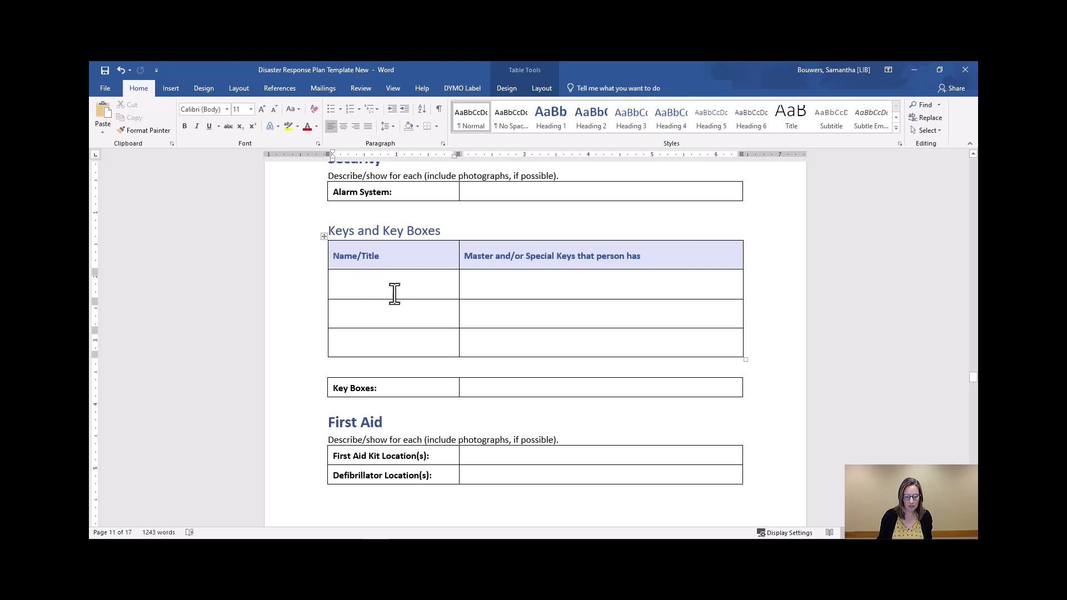
pyautogui.click(503, 289)
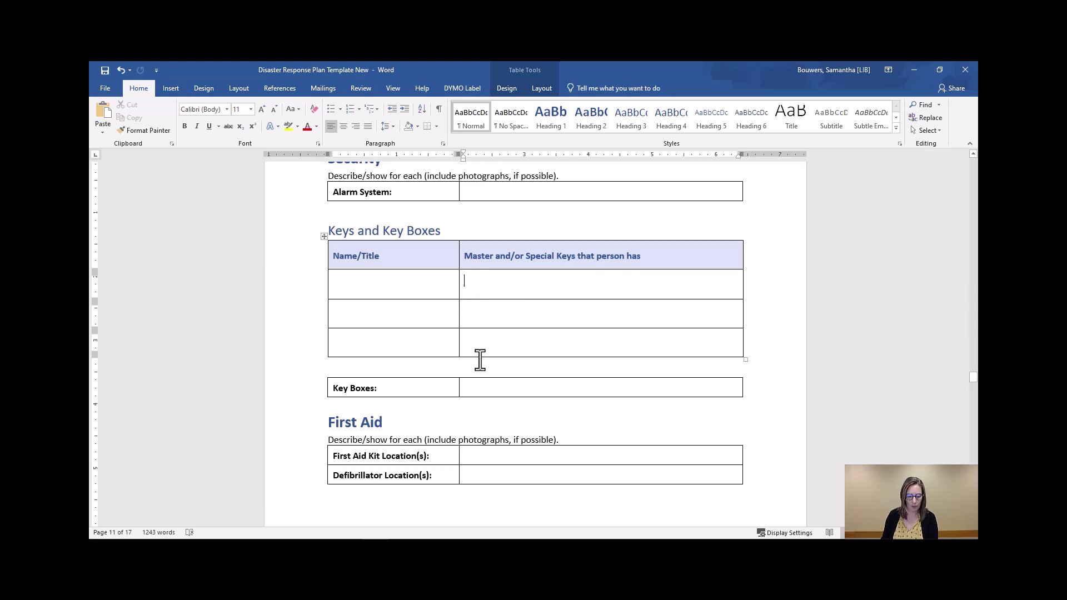
pyautogui.click(485, 389)
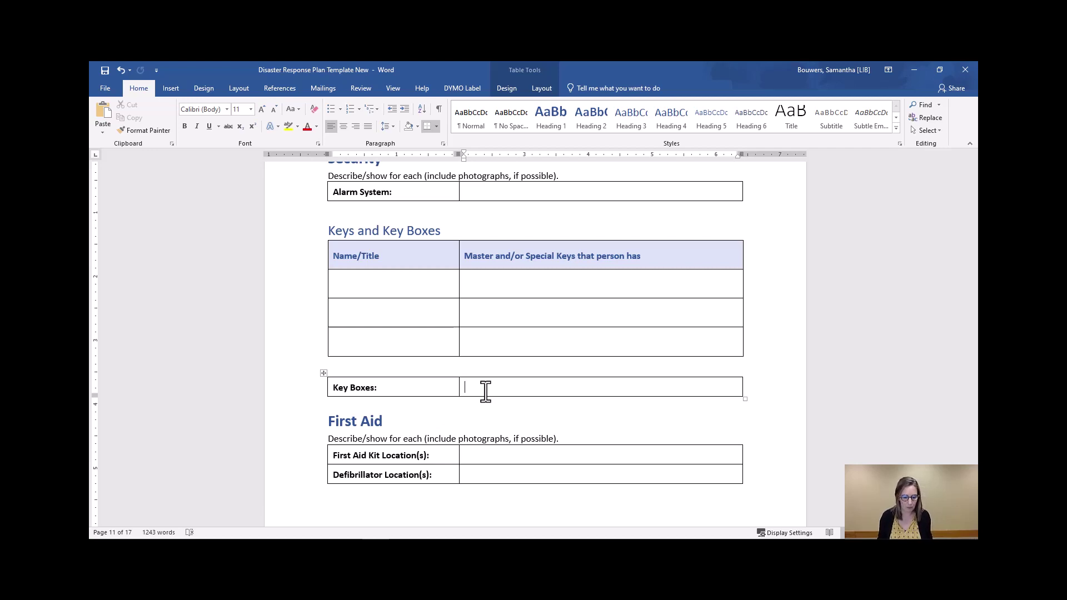
pyautogui.scroll(-6, 486, 392)
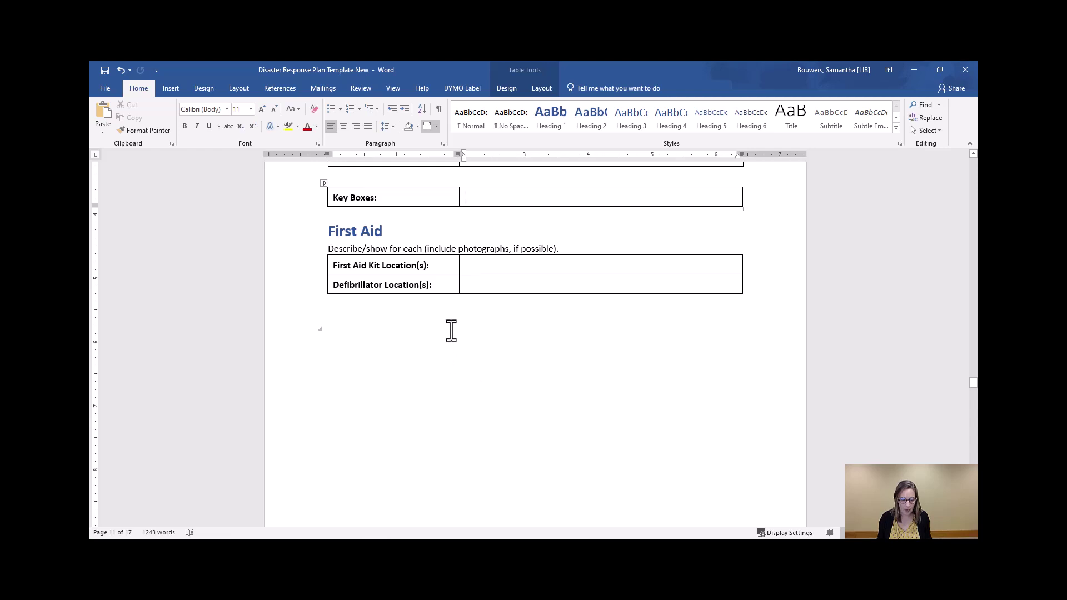
pyautogui.click(471, 266)
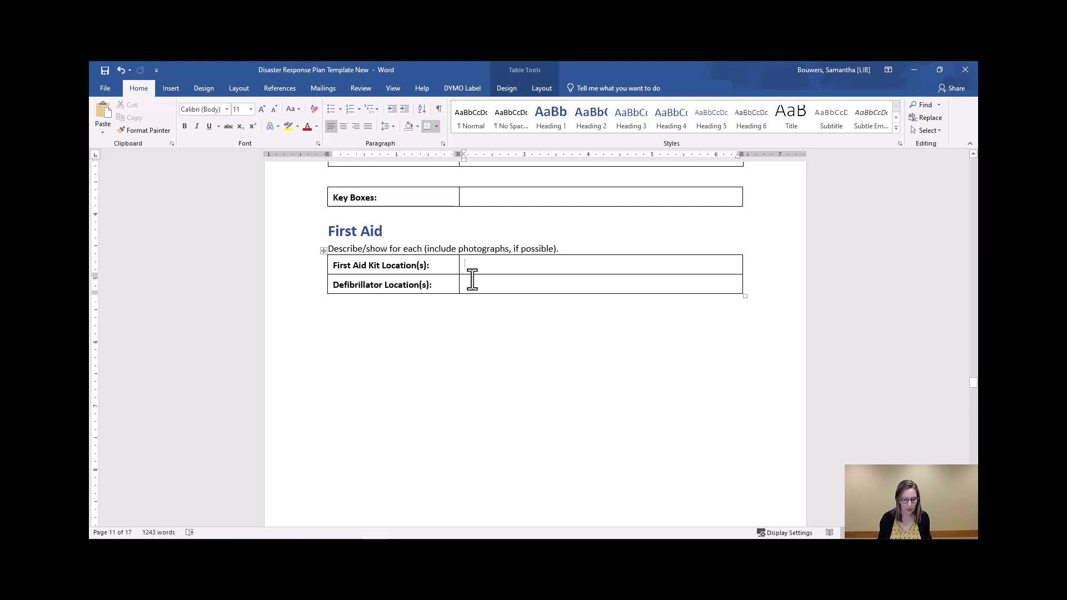
pyautogui.click(472, 284)
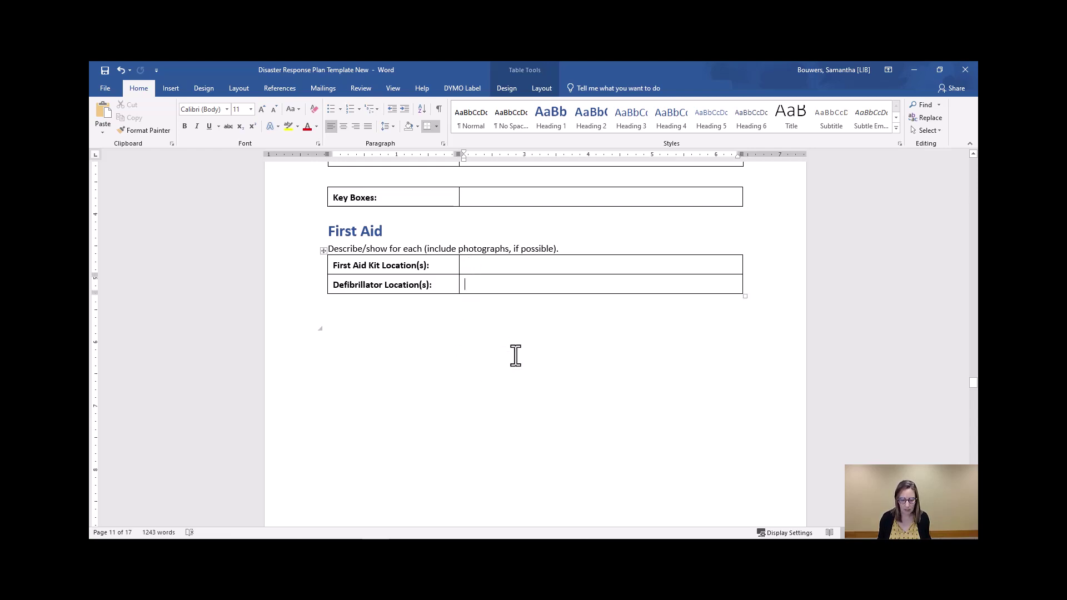
# Step: Scroll to page 12's Disaster Response Supply Inventory, showing the PPE table from Aprons/smocks to Work gloves
pyautogui.scroll(-2, 516, 358)
pyautogui.scroll(-7, 517, 358)
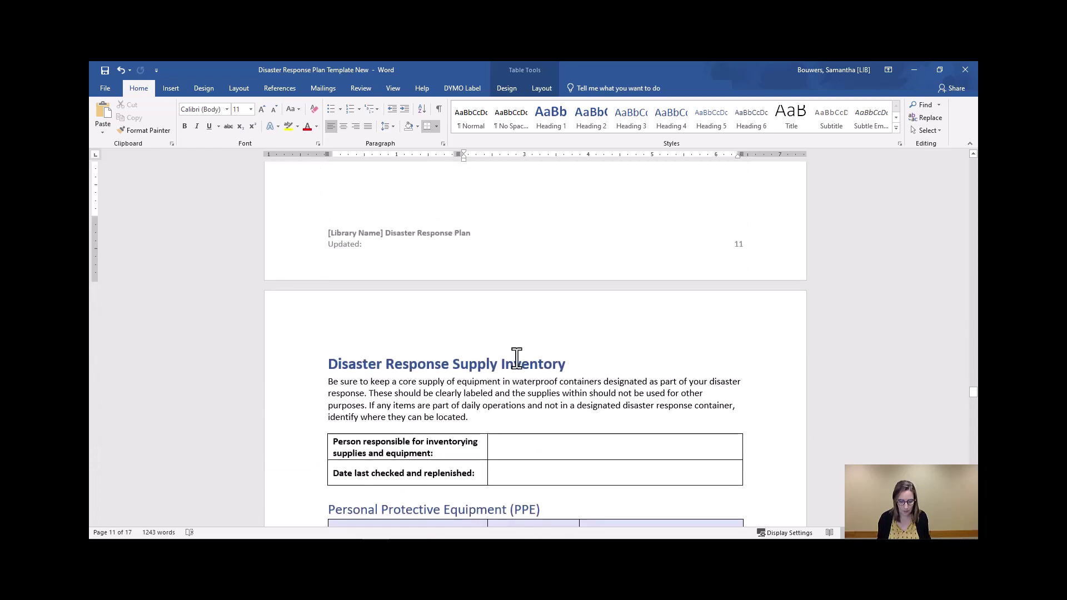
pyautogui.scroll(-4, 517, 359)
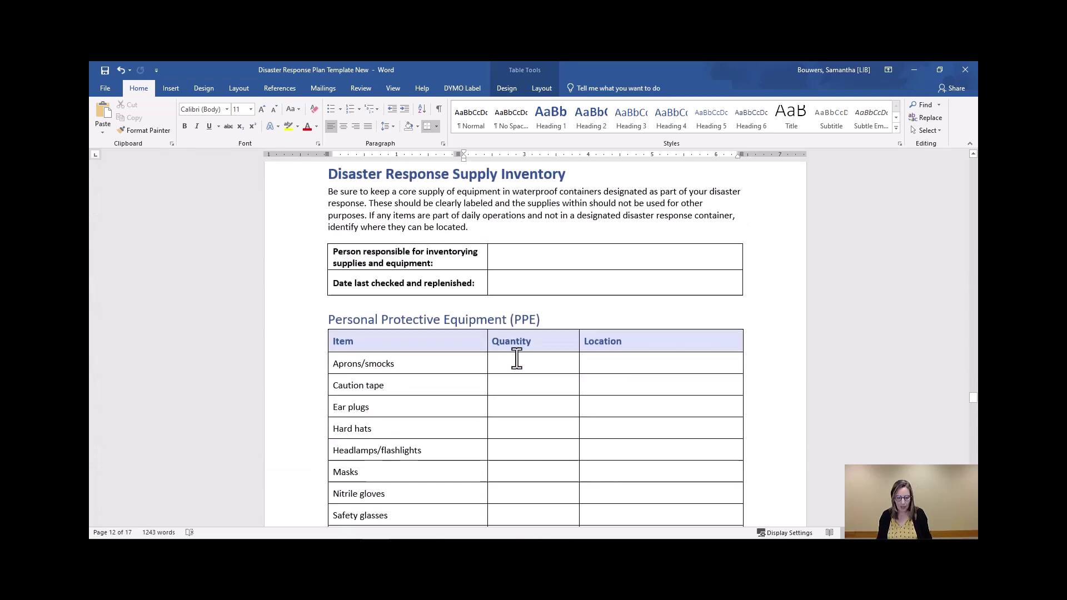
pyautogui.scroll(1, 507, 353)
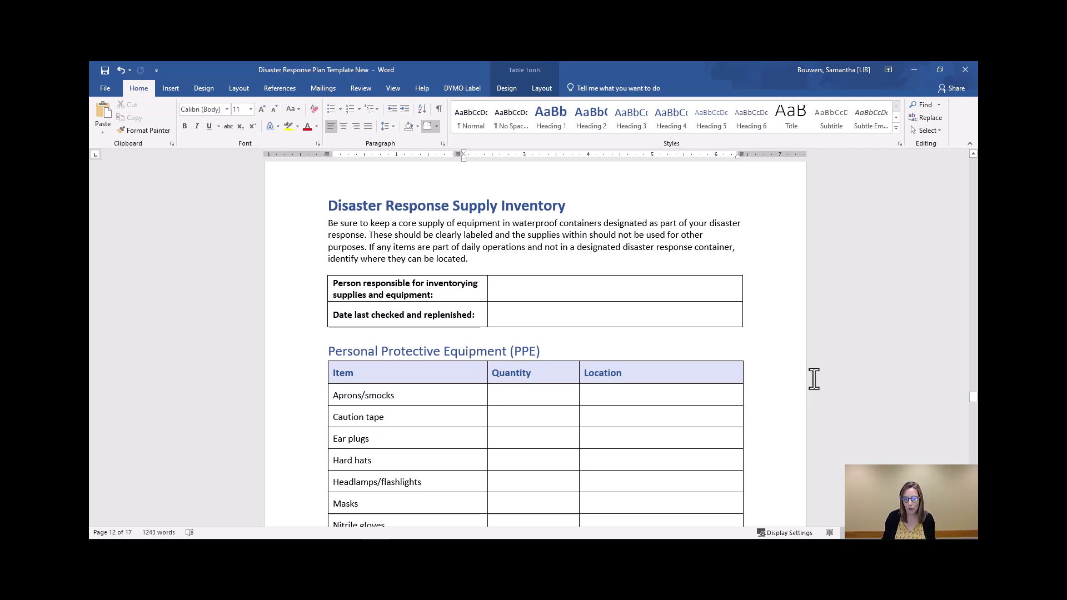
pyautogui.scroll(-2, 814, 379)
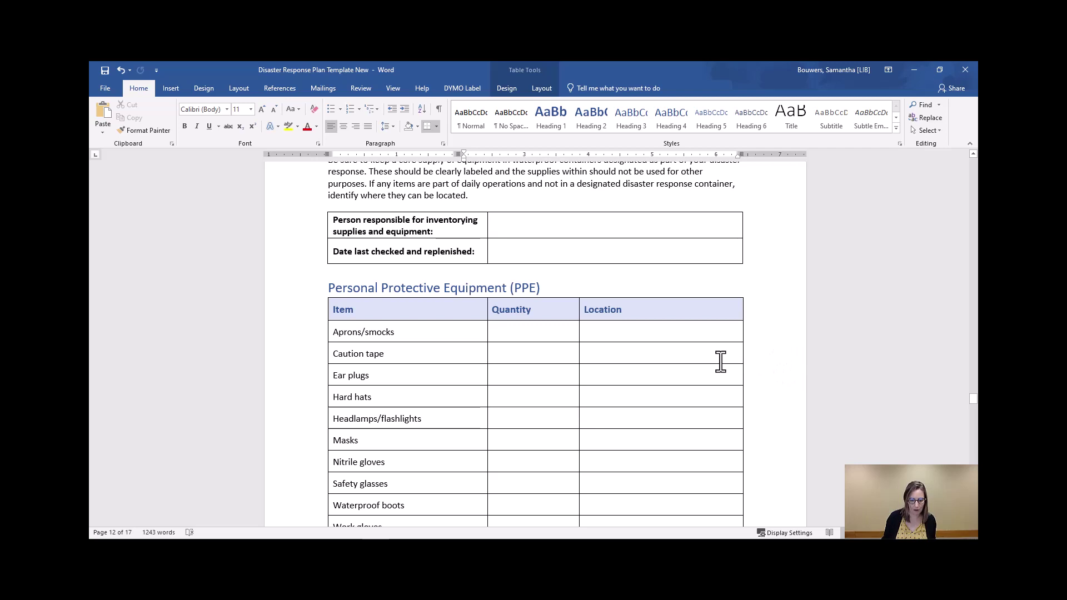
pyautogui.scroll(-2, 698, 351)
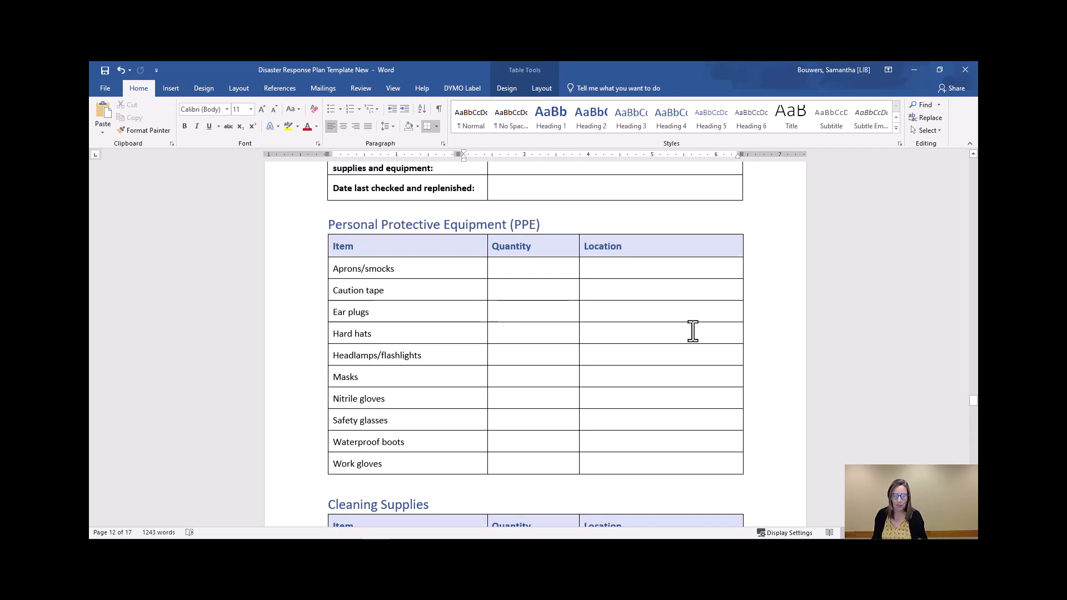
# Step: Scroll past the Cleaning and Collection Salvage Supplies tables to the Recordkeeping & Communication Supplies table
pyautogui.scroll(-5, 689, 324)
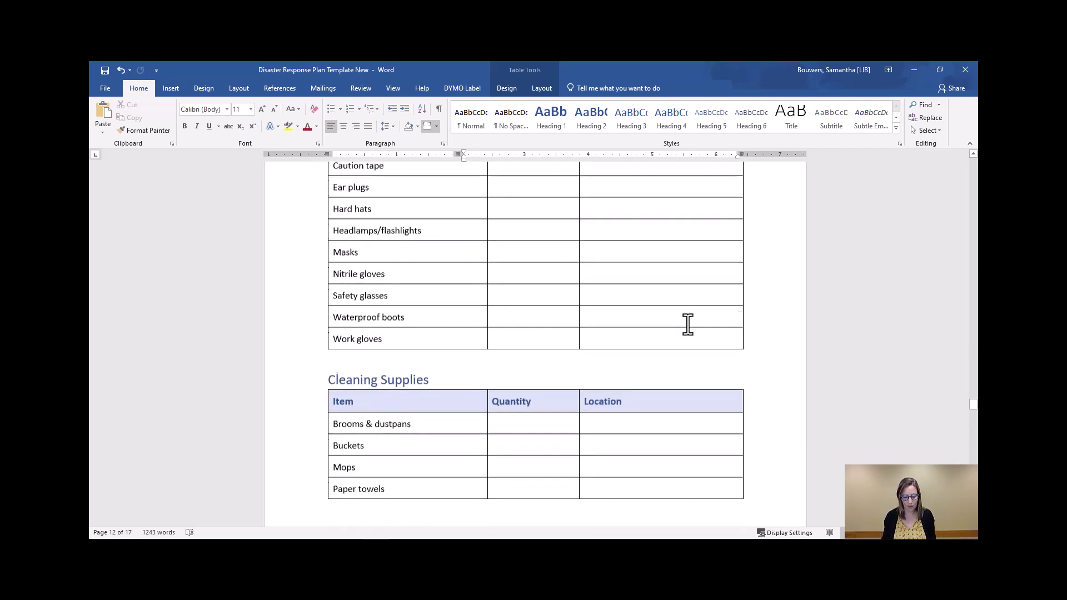
pyautogui.scroll(-3, 688, 326)
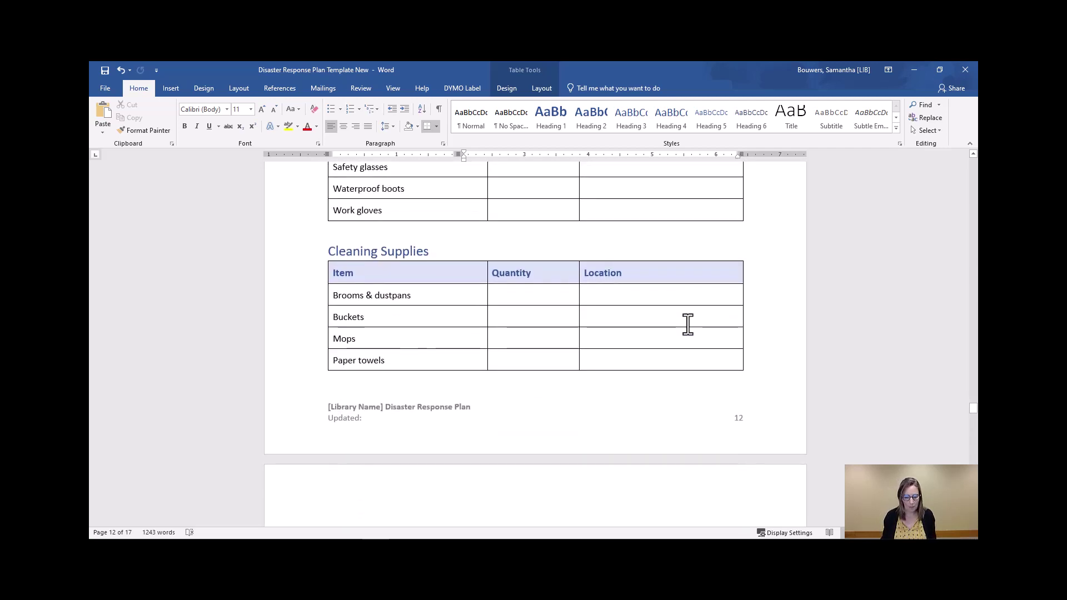
pyautogui.scroll(-2, 688, 325)
pyautogui.scroll(-3, 688, 325)
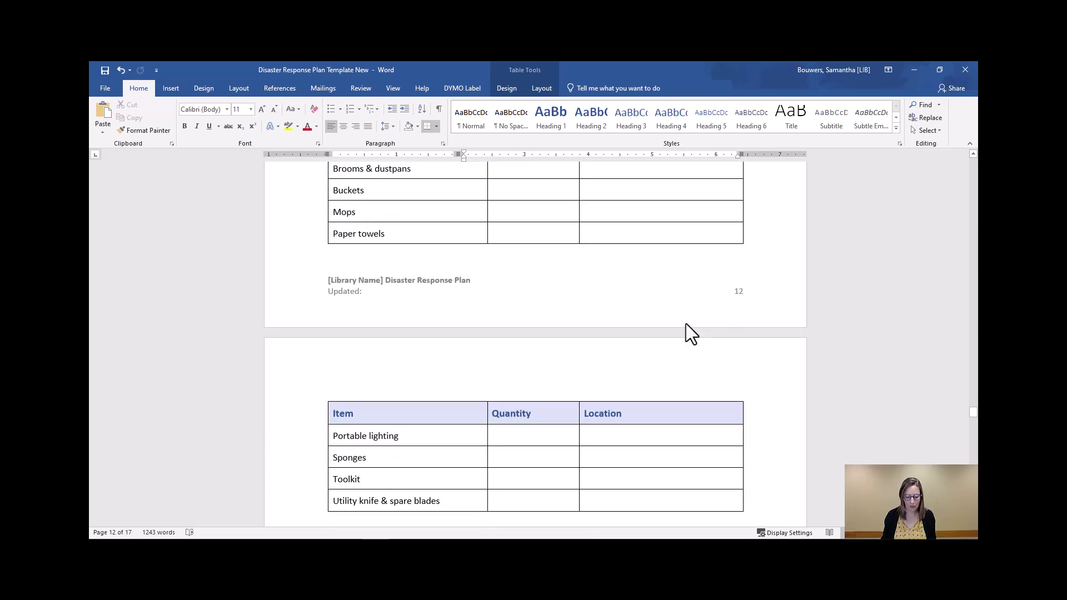
pyautogui.scroll(-6, 687, 323)
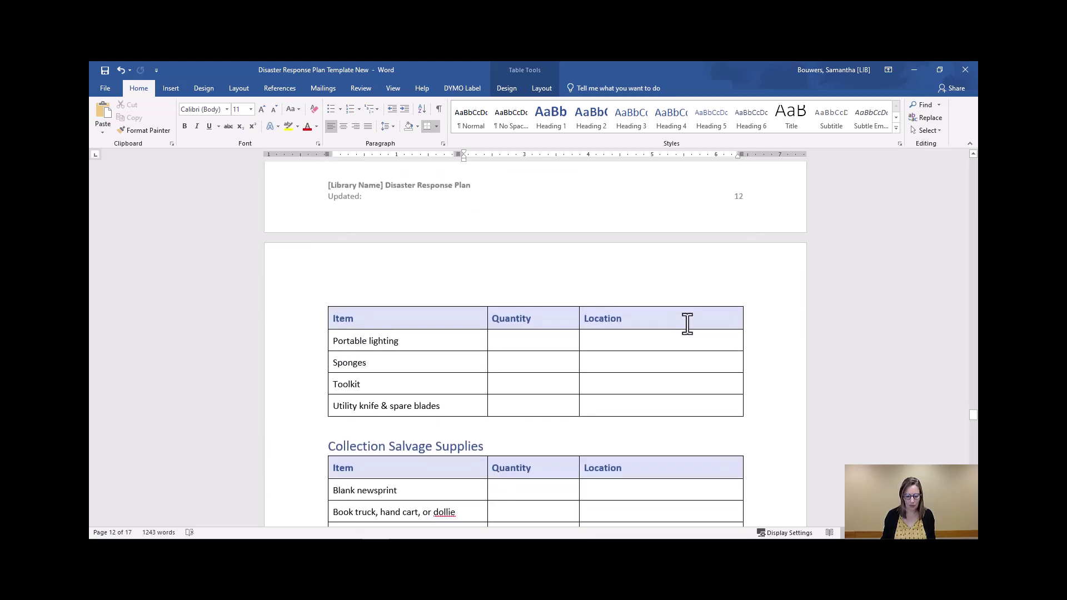
pyautogui.scroll(-3, 688, 324)
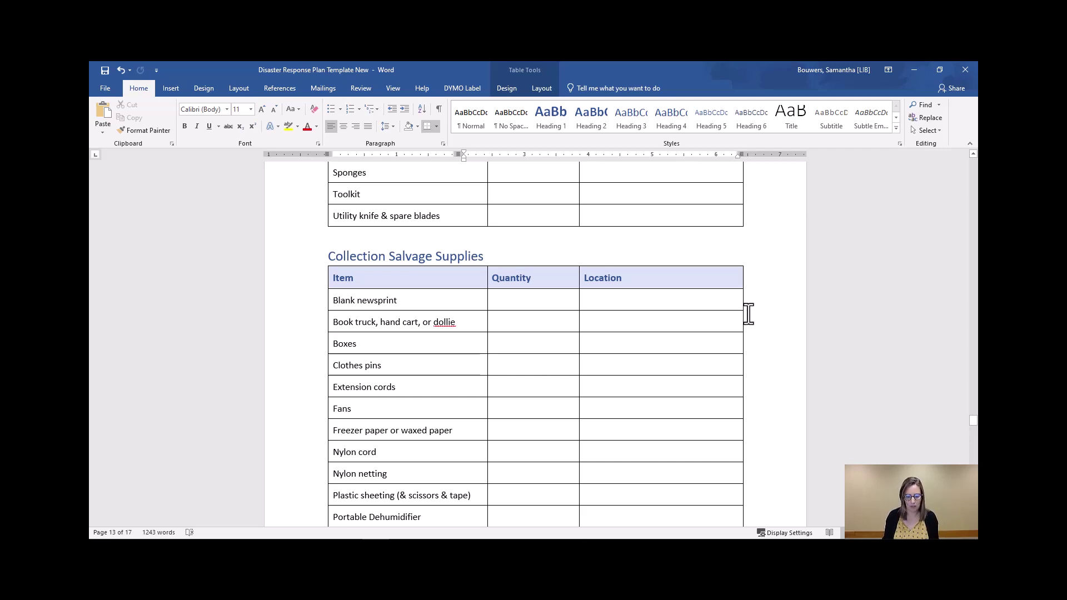
pyautogui.scroll(-2, 748, 314)
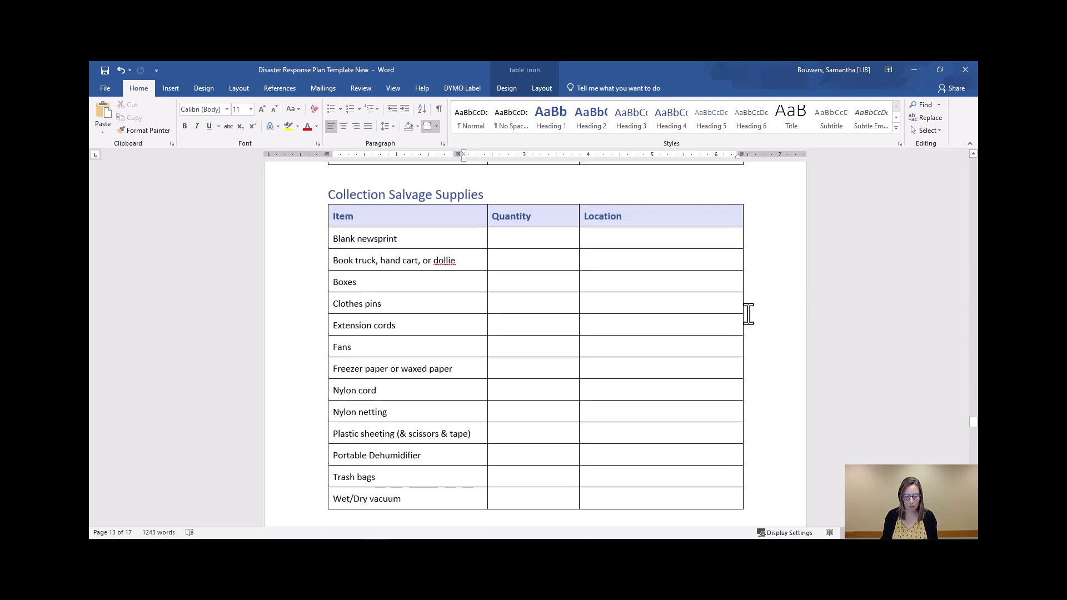
pyautogui.scroll(-1, 748, 314)
pyautogui.scroll(-1, 745, 319)
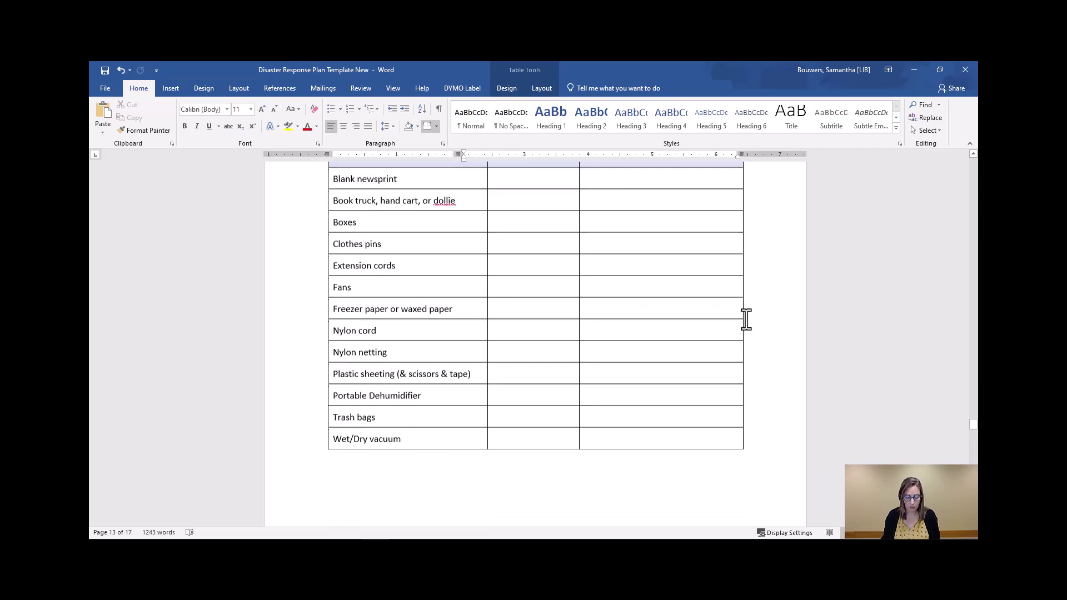
pyautogui.scroll(-10, 746, 320)
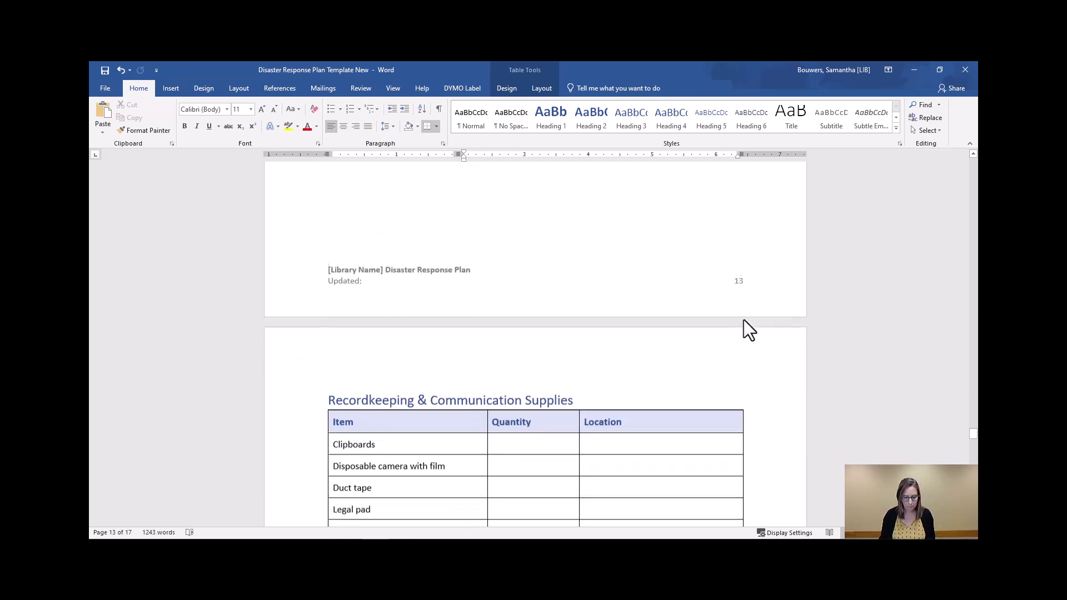
pyautogui.scroll(-5, 744, 319)
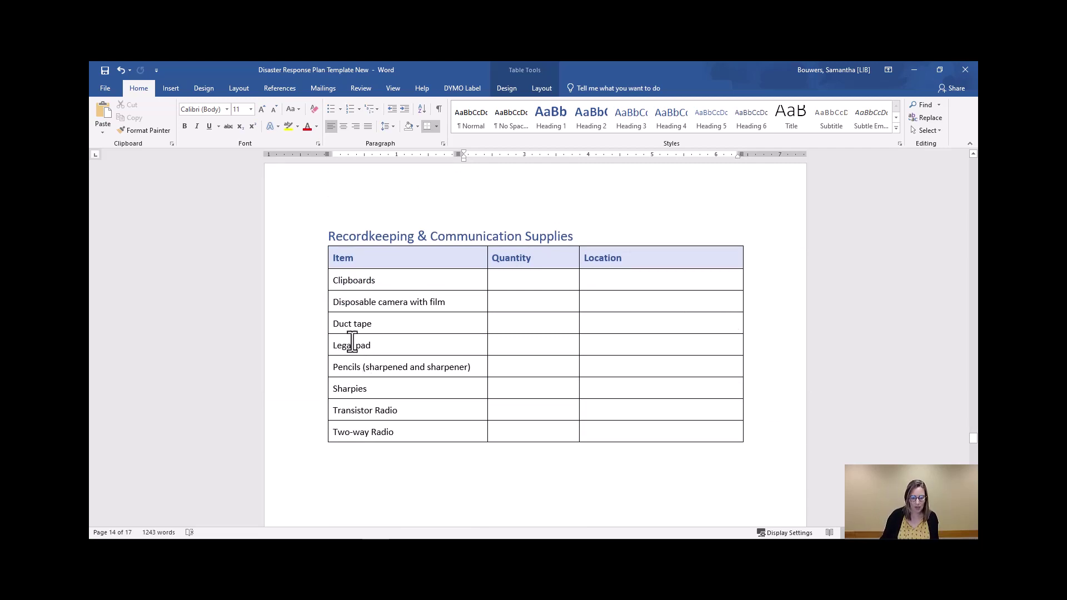
pyautogui.moveTo(334, 302); pyautogui.dragTo(447, 304)
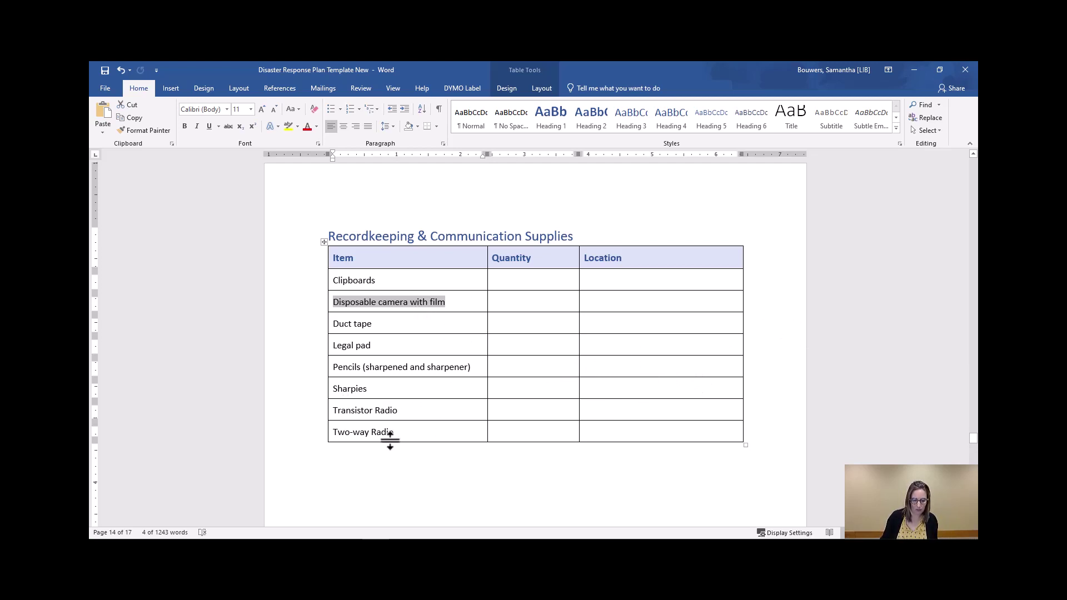
pyautogui.scroll(-5, 756, 373)
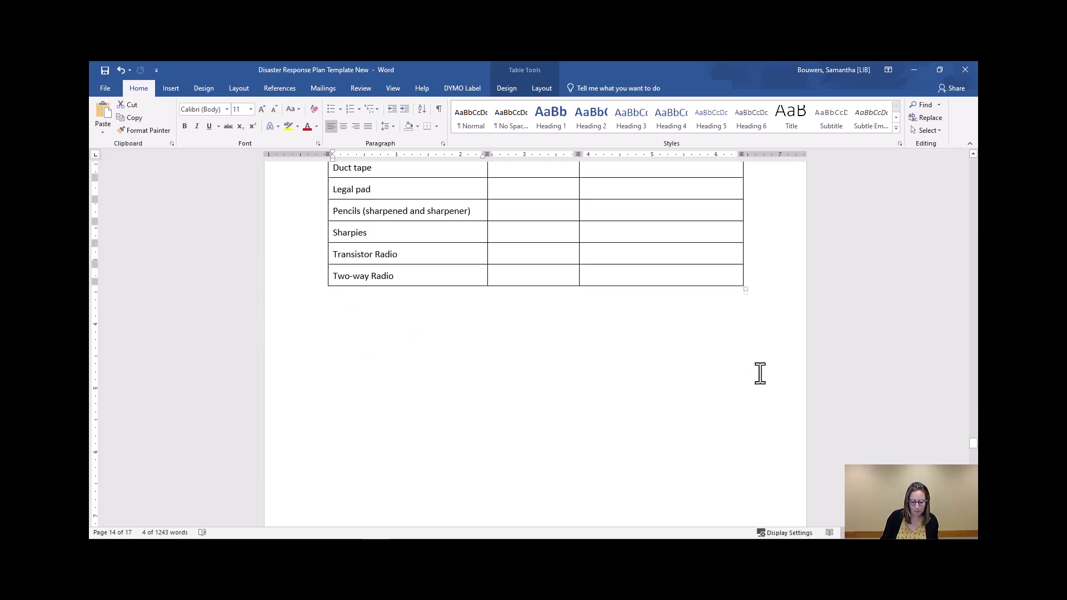
pyautogui.scroll(-5, 760, 373)
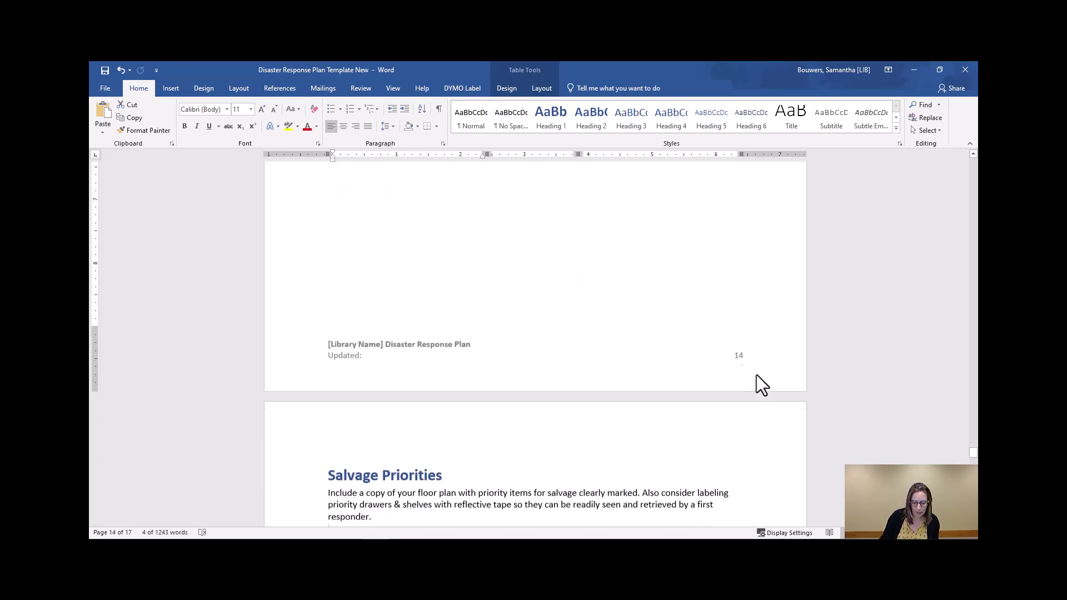
pyautogui.scroll(5, 757, 372)
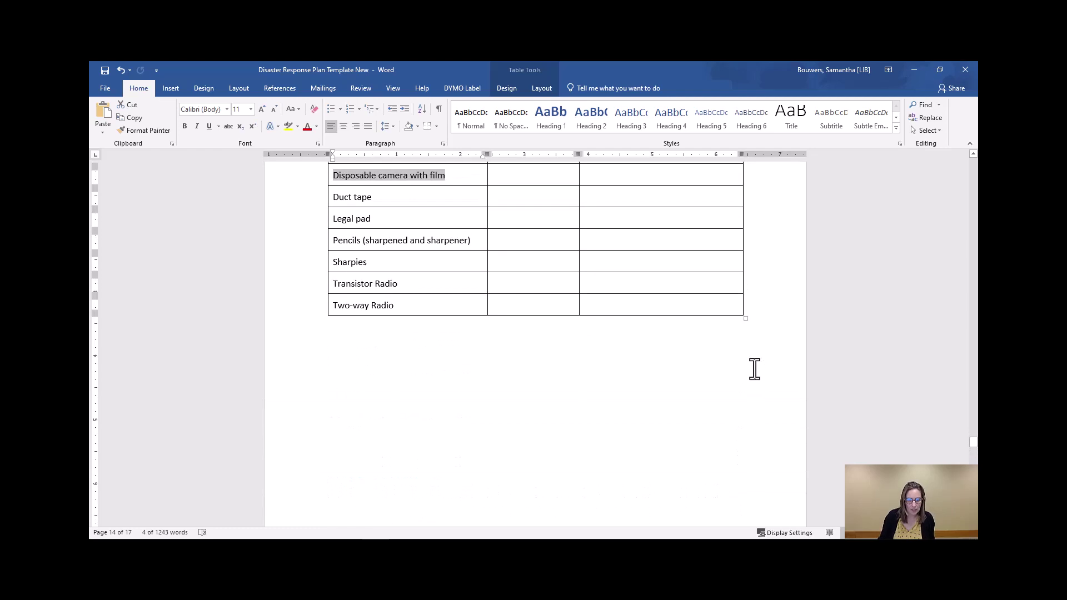